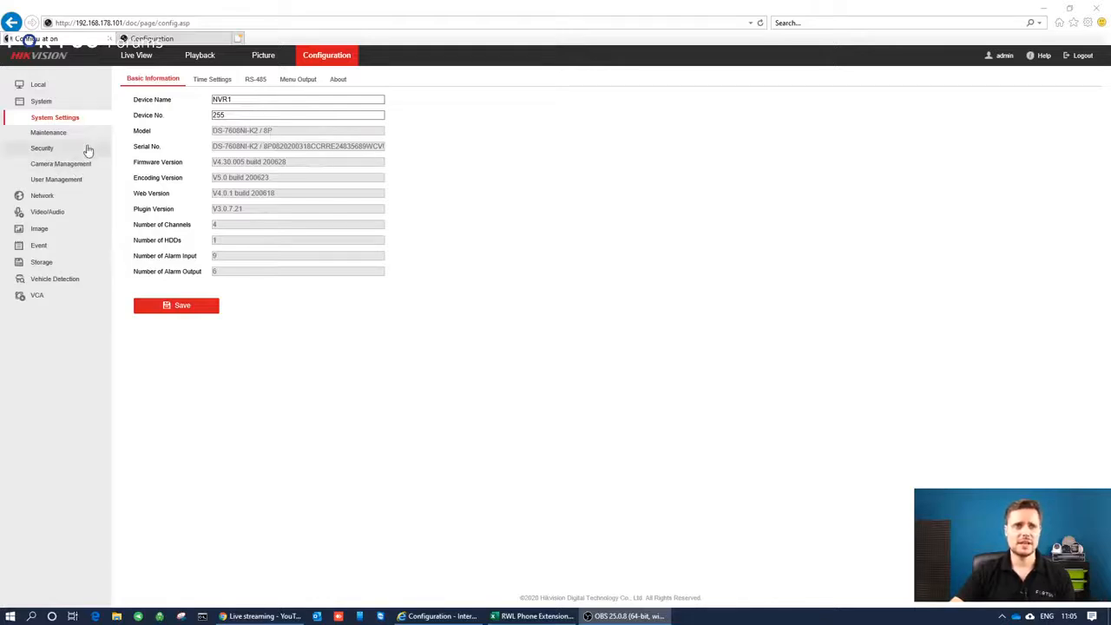
# Examine the IP camera list and the PoE channel settings in NVR1's camera management.
pyautogui.click(69, 165)
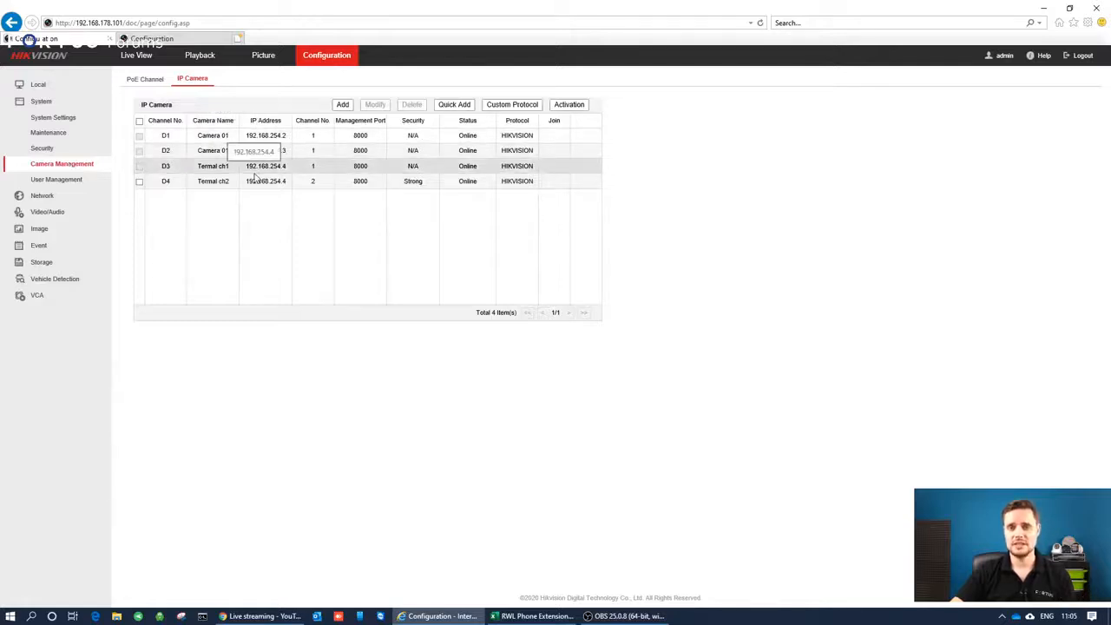
pyautogui.click(147, 81)
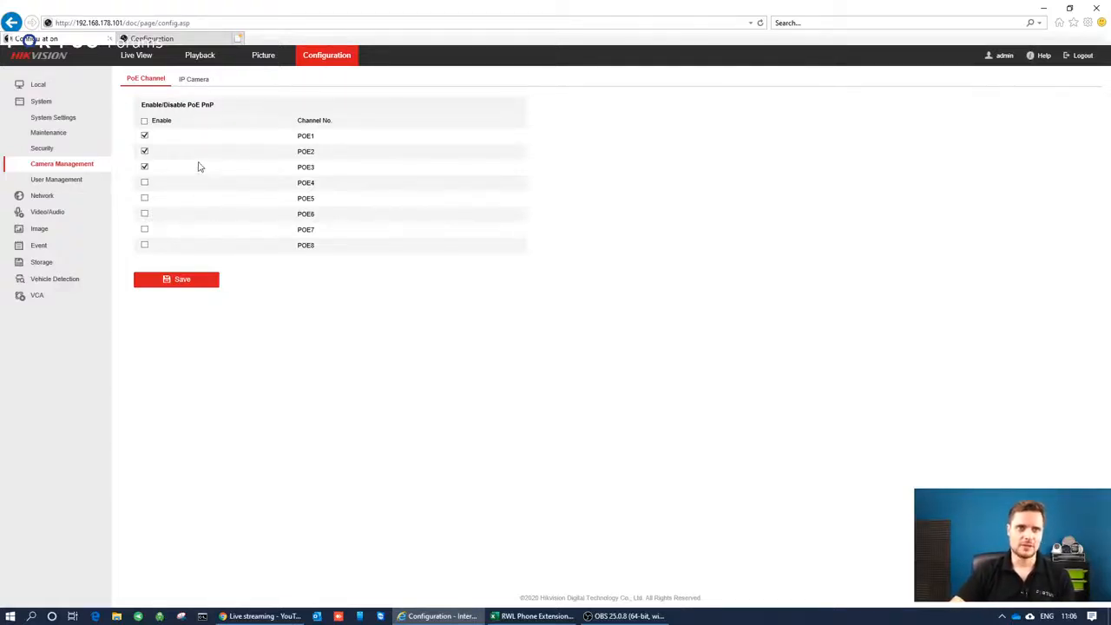
pyautogui.click(194, 82)
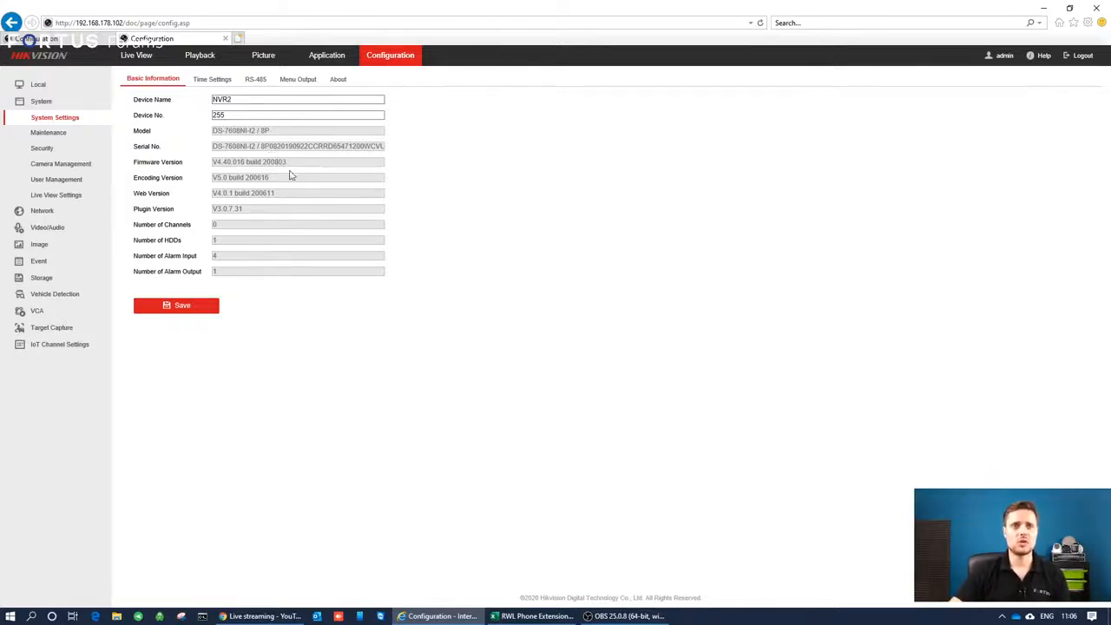
# Check NVR2's PoE channels and IP camera list in camera management, and compare them with NVR1's camera list.
pyautogui.click(84, 164)
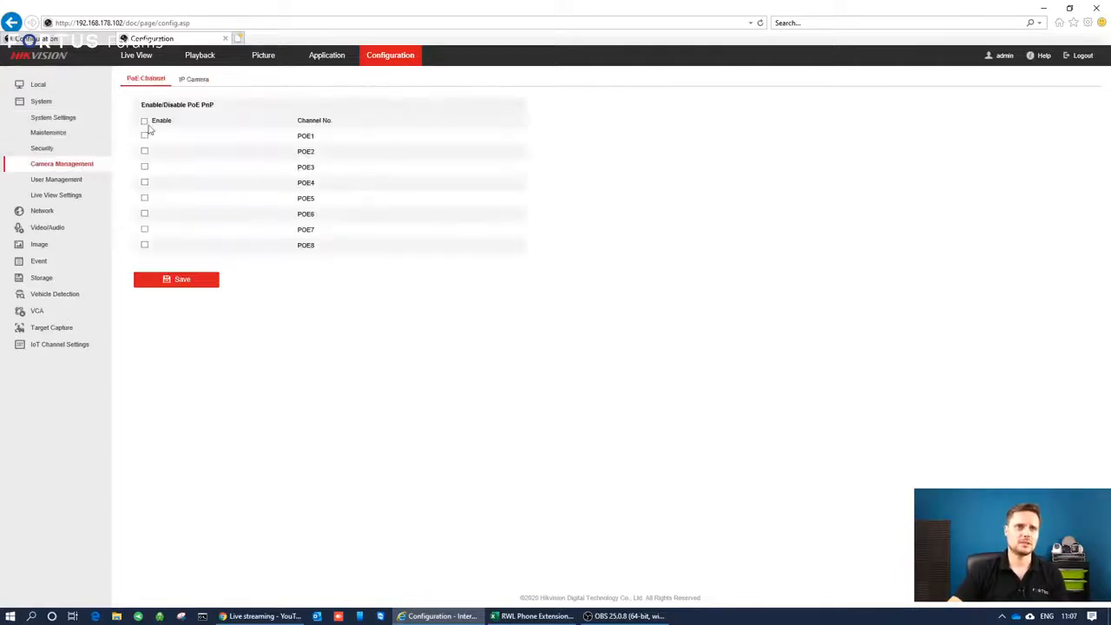
pyautogui.click(193, 80)
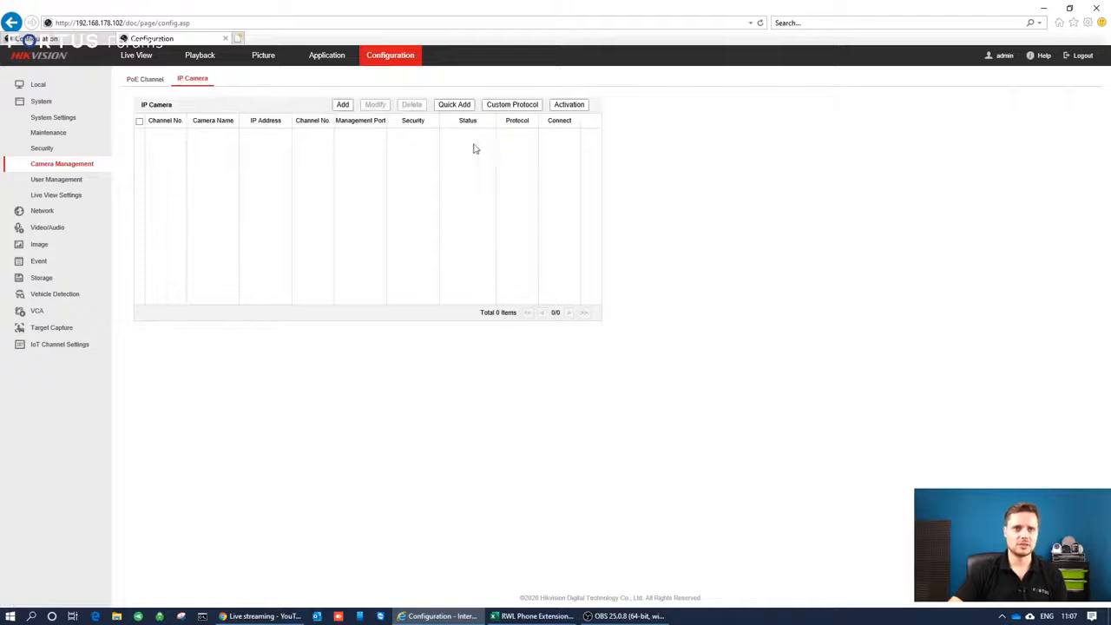
pyautogui.click(145, 87)
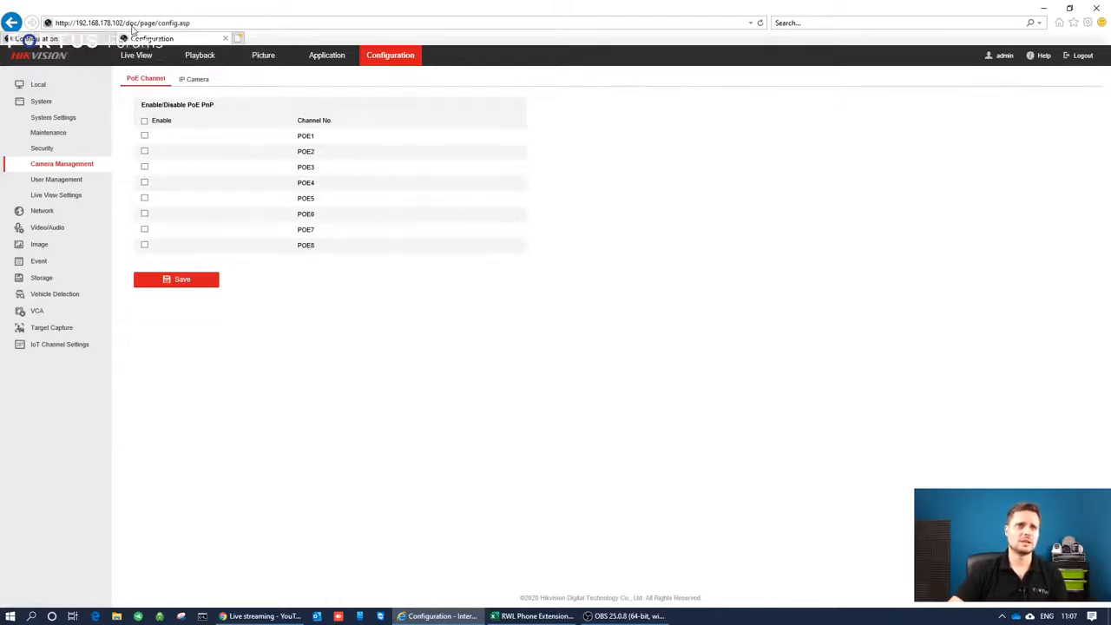
pyautogui.click(59, 39)
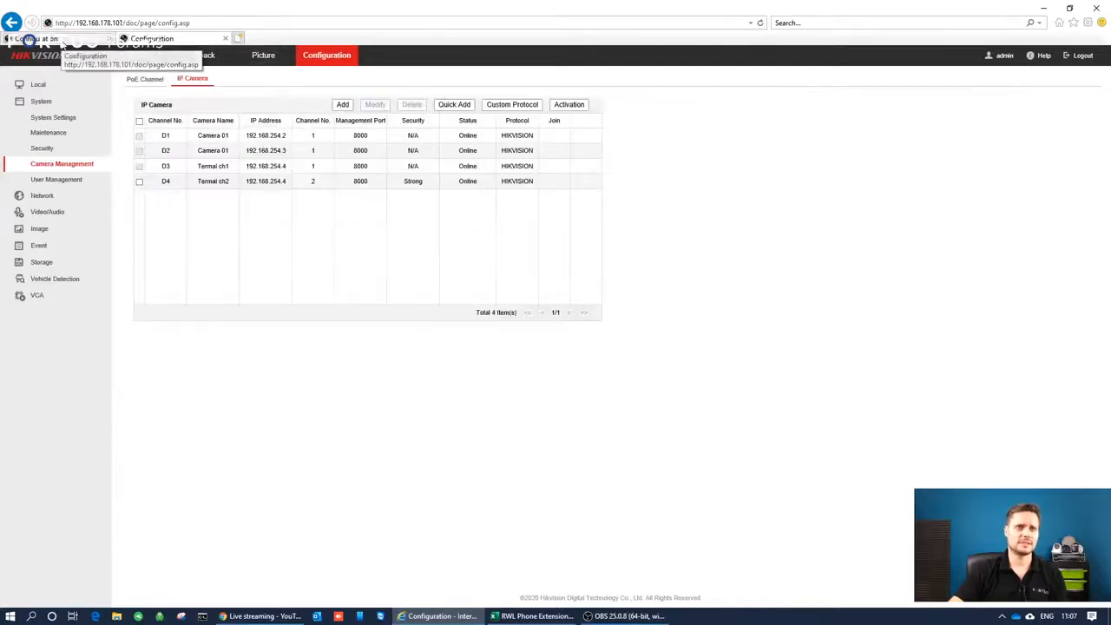
pyautogui.click(181, 39)
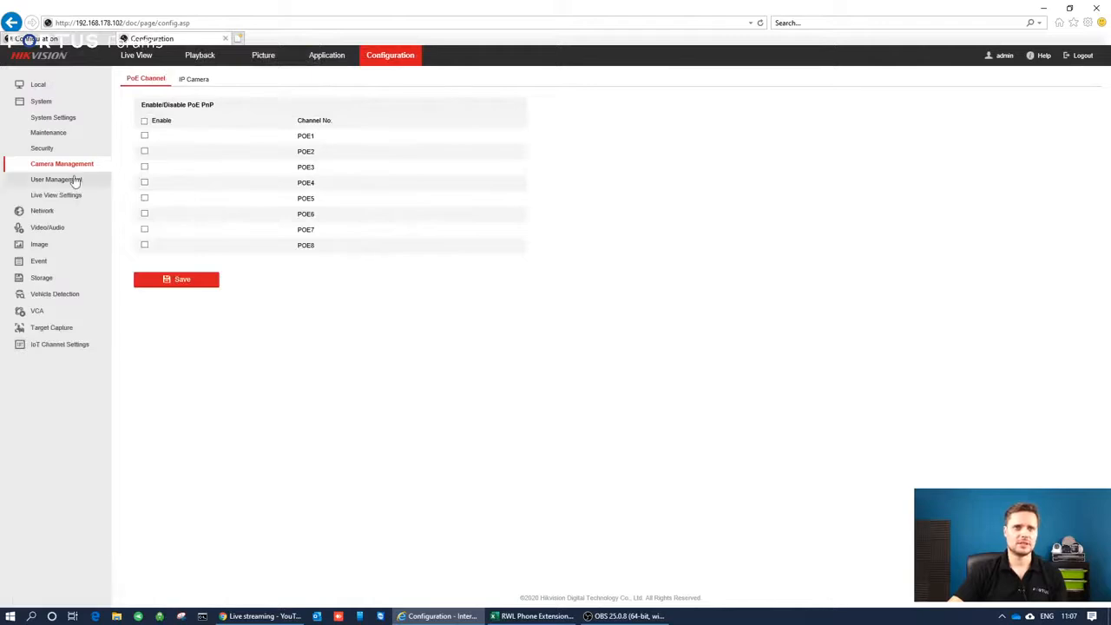
# Begin adding an IP camera on NVR2, using NVR1's address 192.168.178.101 as the IP camera address.
pyautogui.click(210, 79)
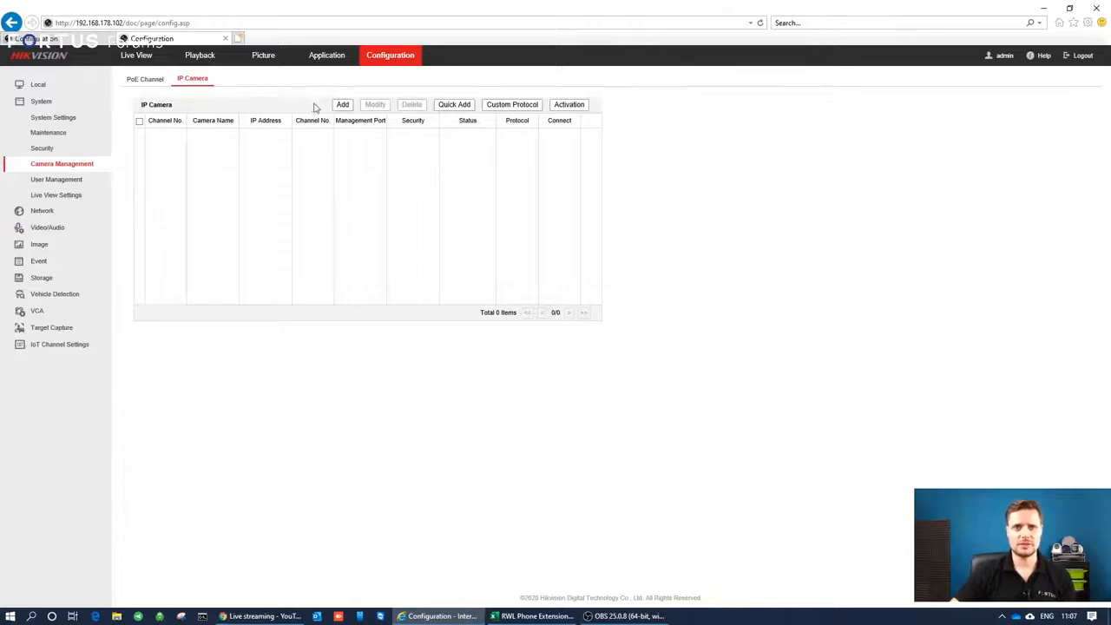
pyautogui.click(342, 105)
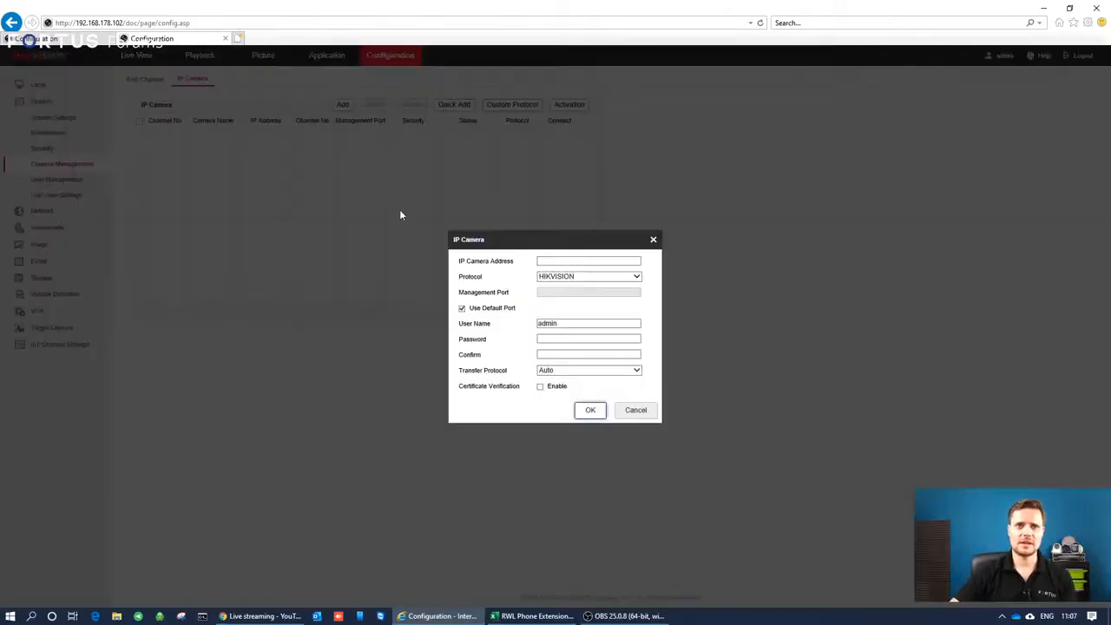
pyautogui.click(610, 261)
pyautogui.write('192.168')
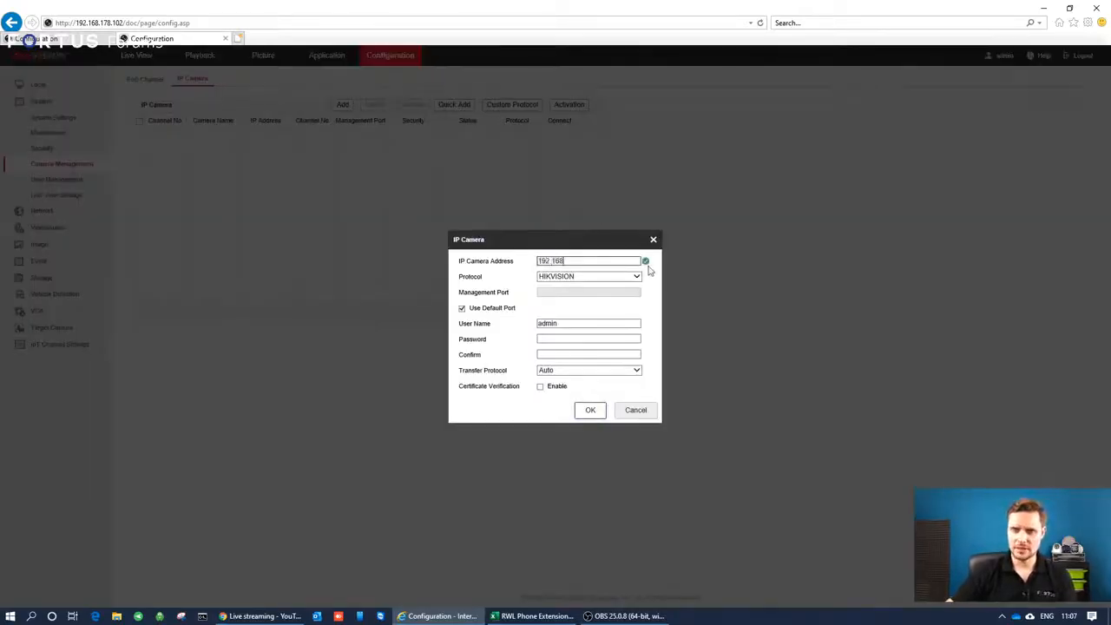
pyautogui.write('.178.1')
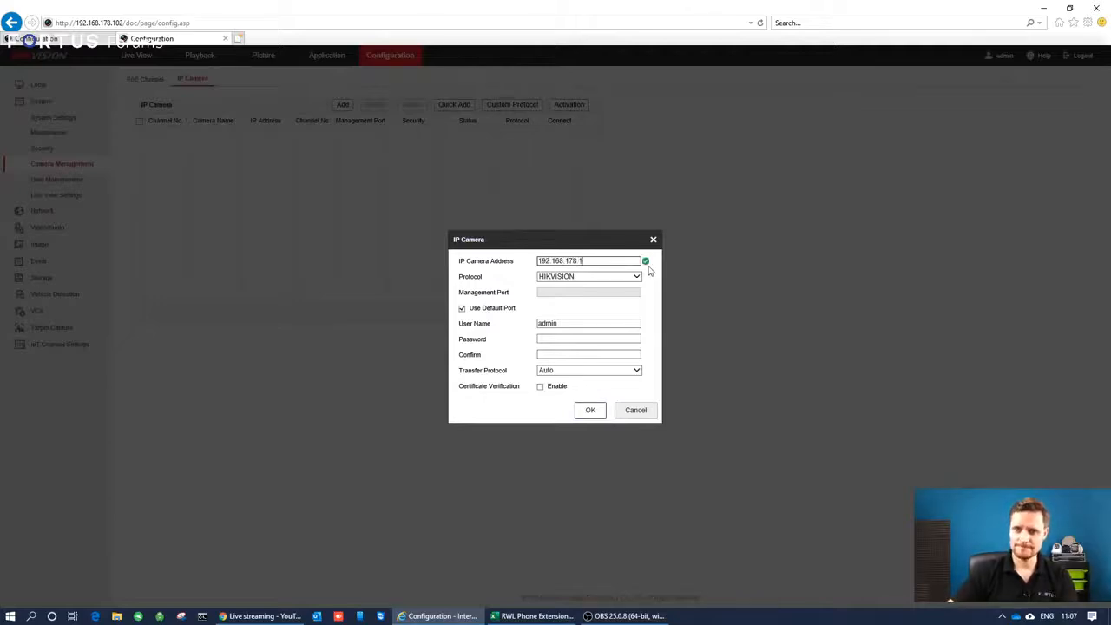
pyautogui.write('01')
# Enter and confirm the admin account's password for the new device and submit the entry.
pyautogui.click(571, 338)
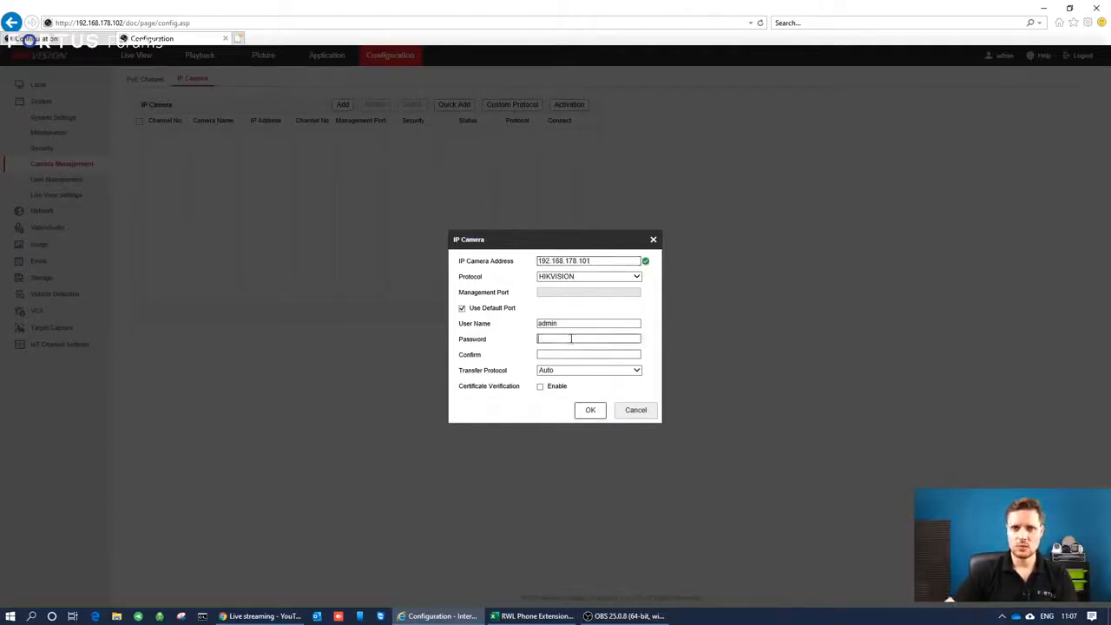
pyautogui.write('•••')
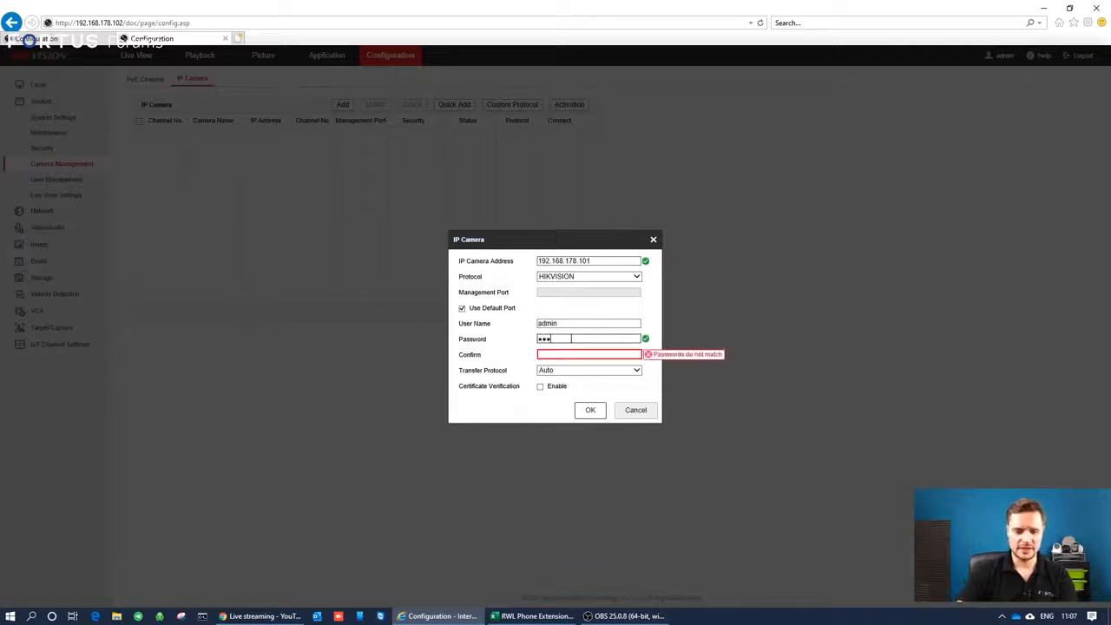
pyautogui.write('•••••')
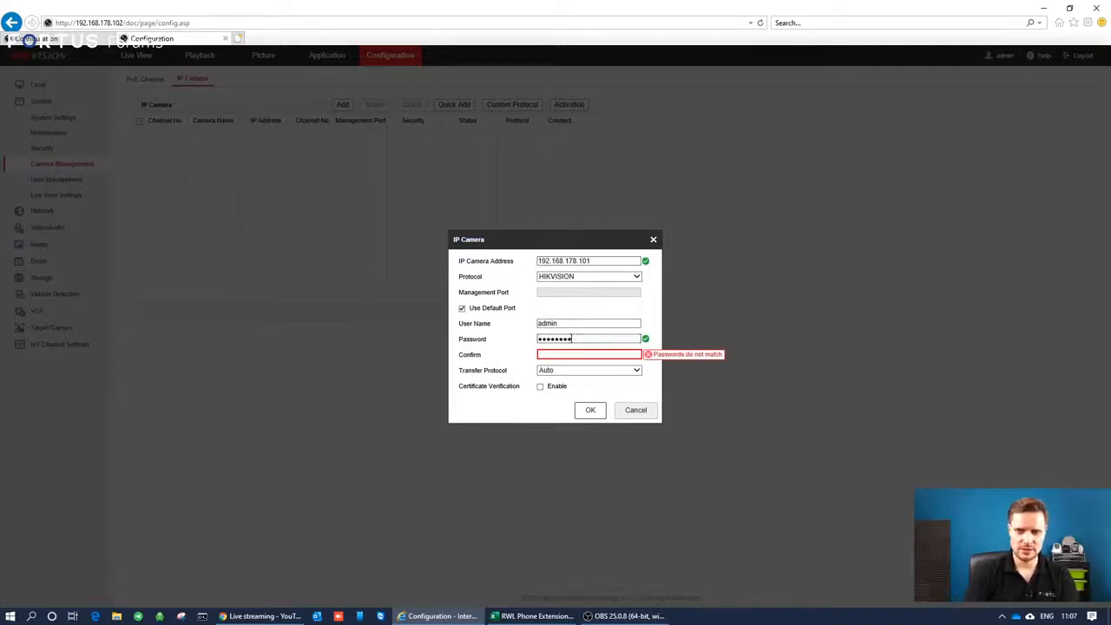
pyautogui.write('••••••••')
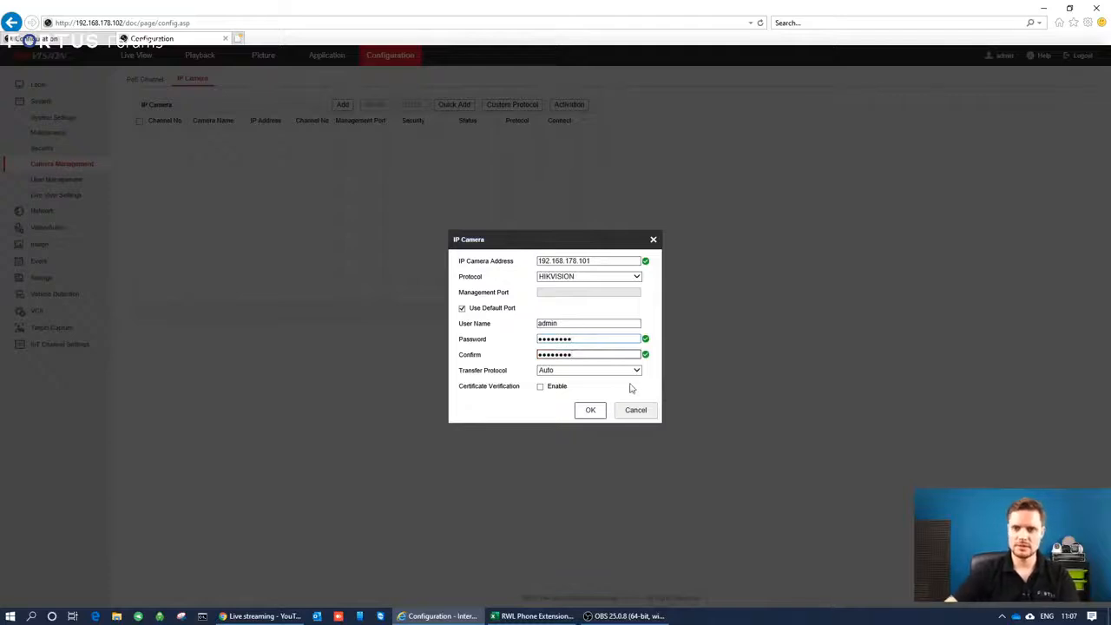
pyautogui.click(590, 414)
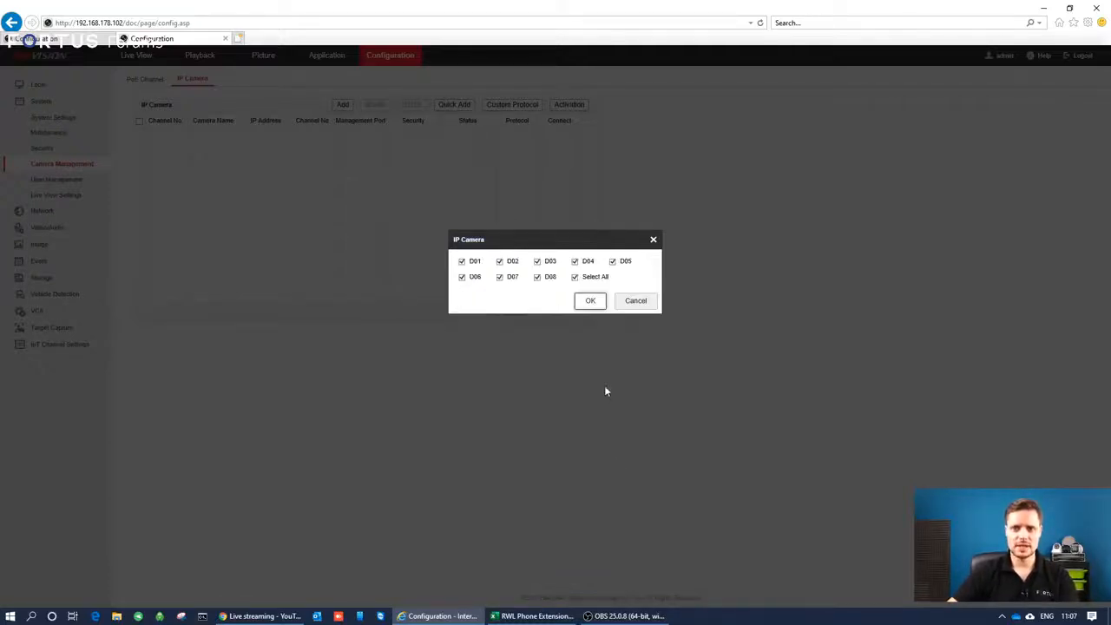
# Deselect all channels, select only D01, D02, D03 and D04, and add them to NVR2.
pyautogui.click(575, 277)
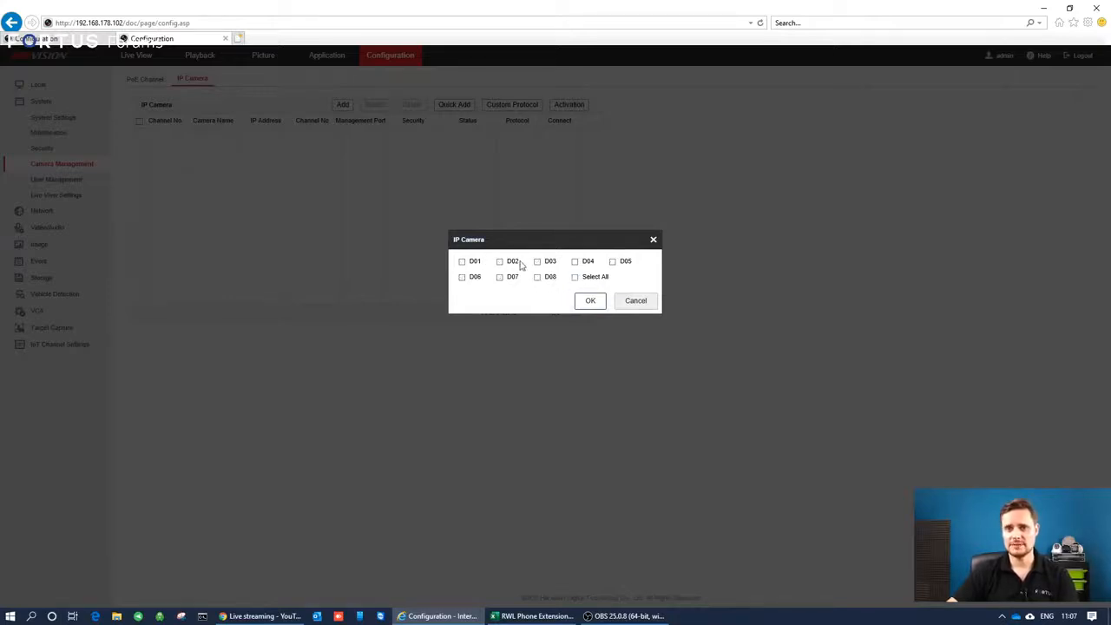
pyautogui.click(463, 263)
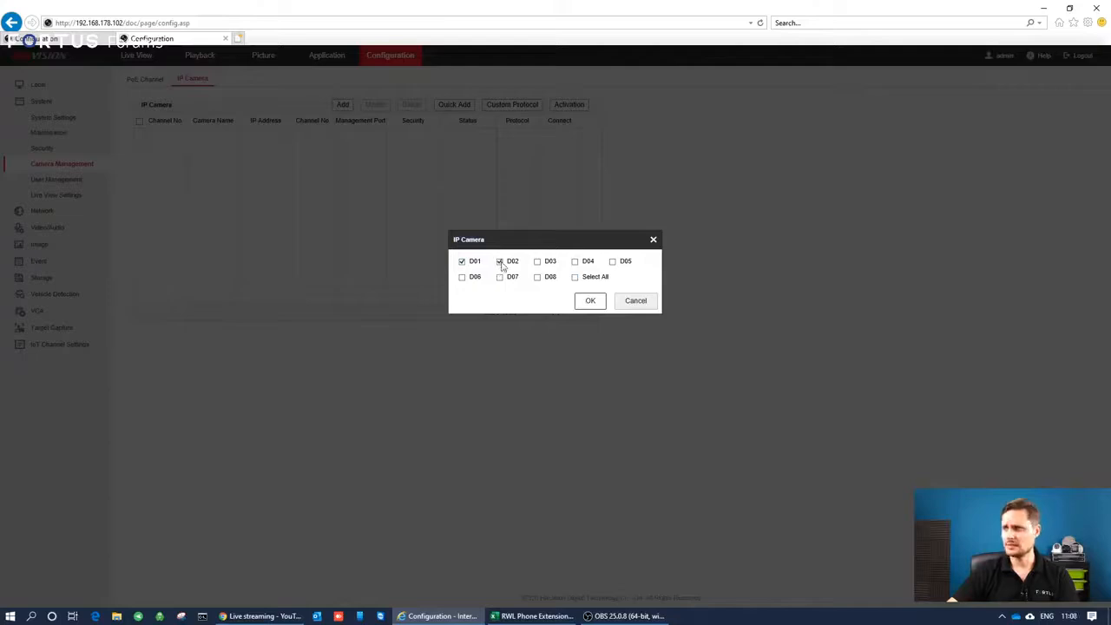
pyautogui.click(538, 262)
pyautogui.click(575, 262)
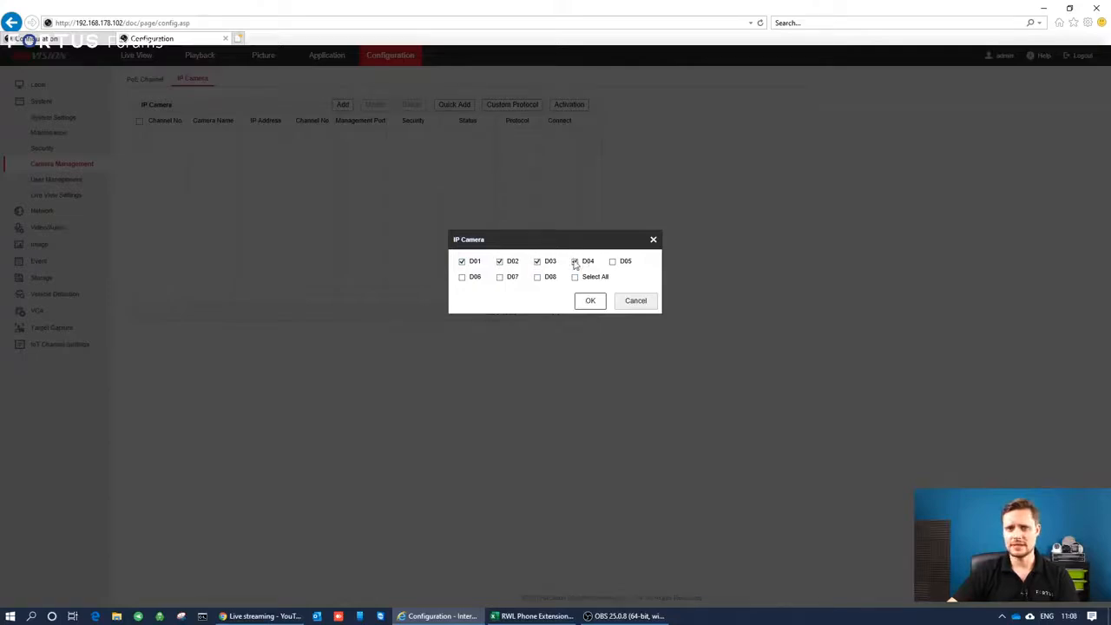
pyautogui.click(591, 302)
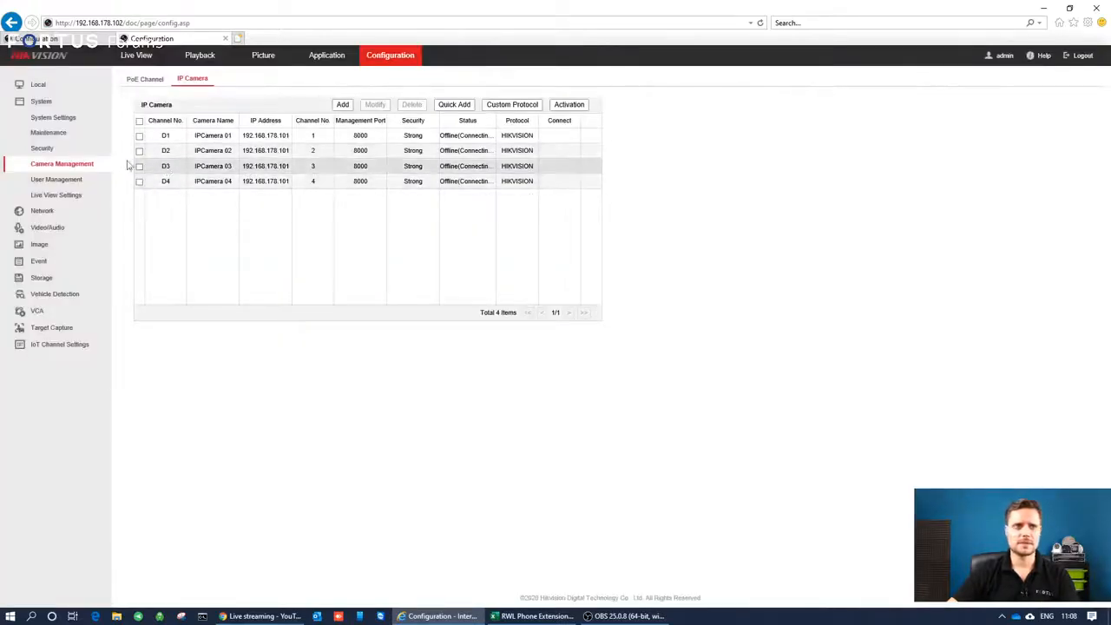
# Reload NVR2's IP camera list to check the added channels' status and addresses, and compare them with NVR1's list.
pyautogui.click(44, 148)
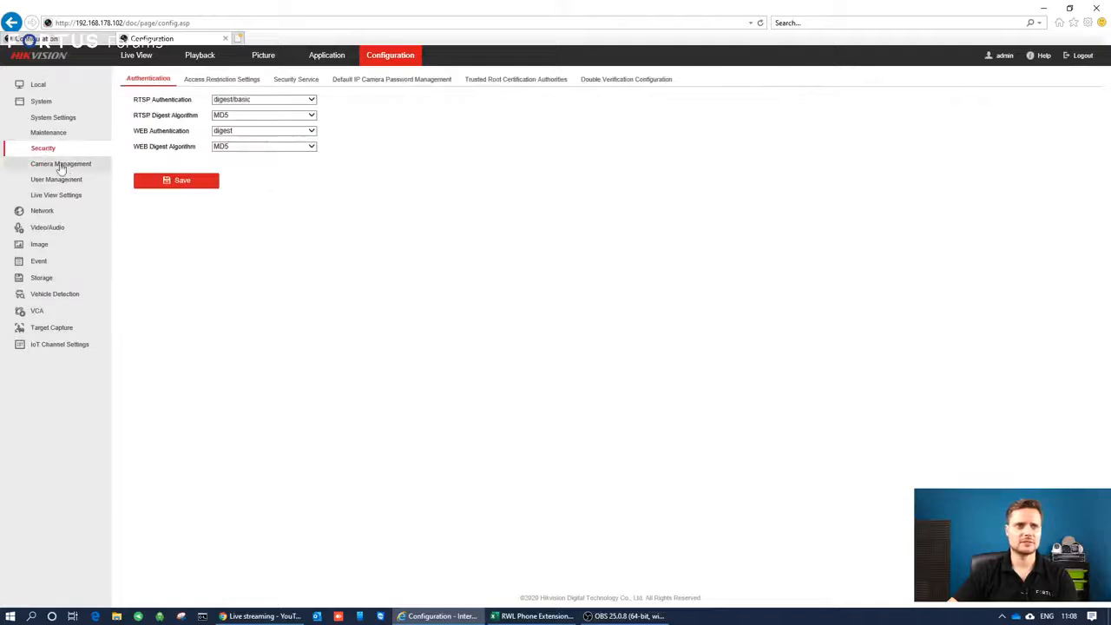
pyautogui.click(61, 164)
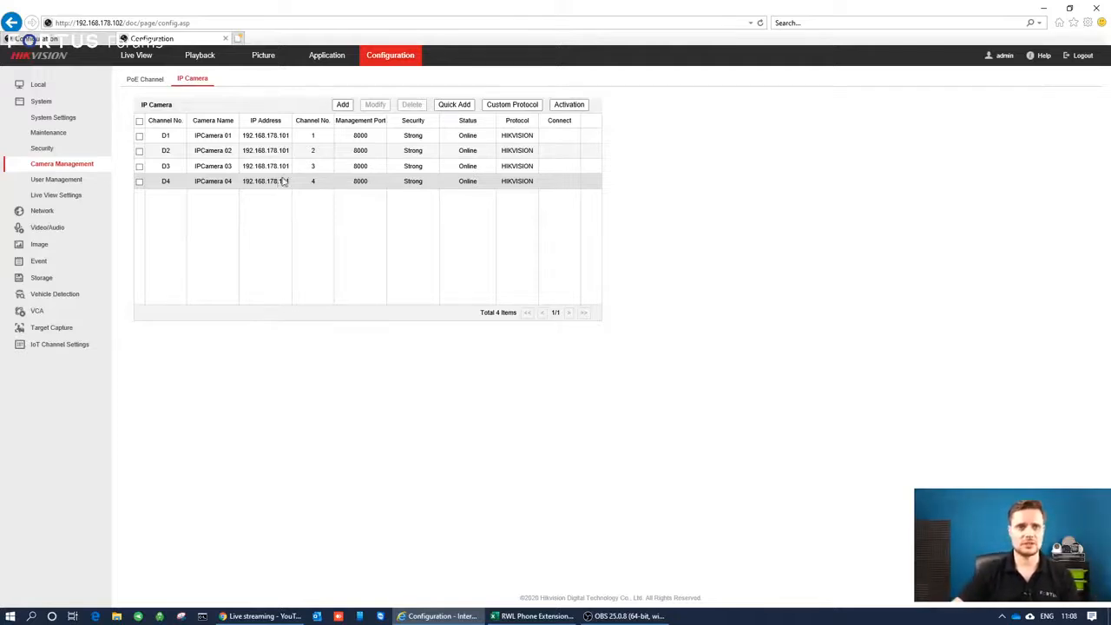
pyautogui.click(249, 139)
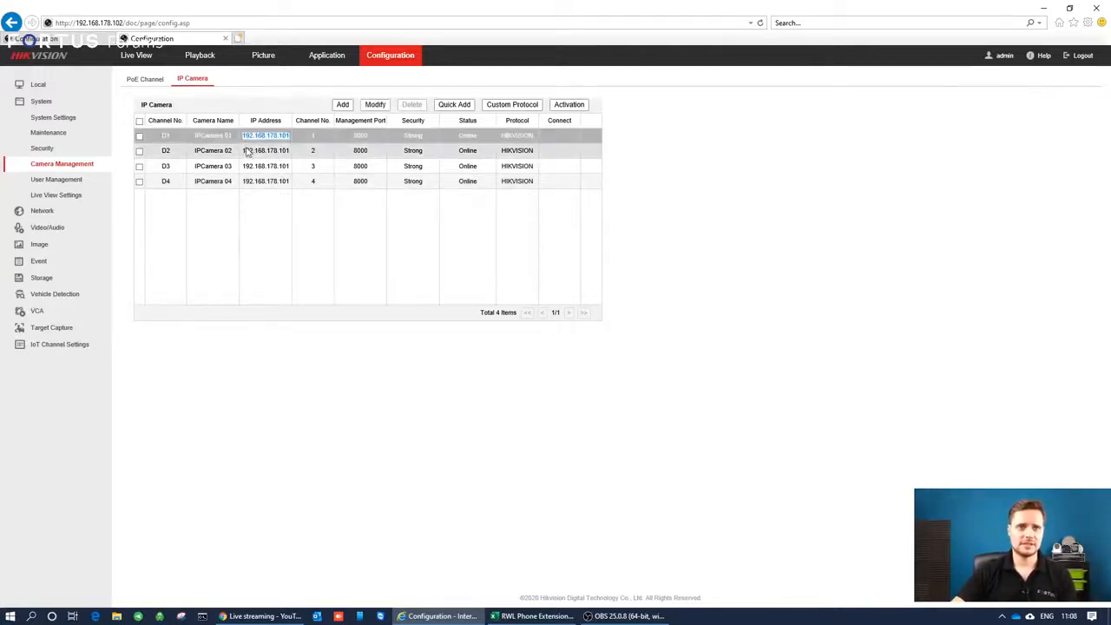
pyautogui.moveTo(244, 150); pyautogui.dragTo(316, 191)
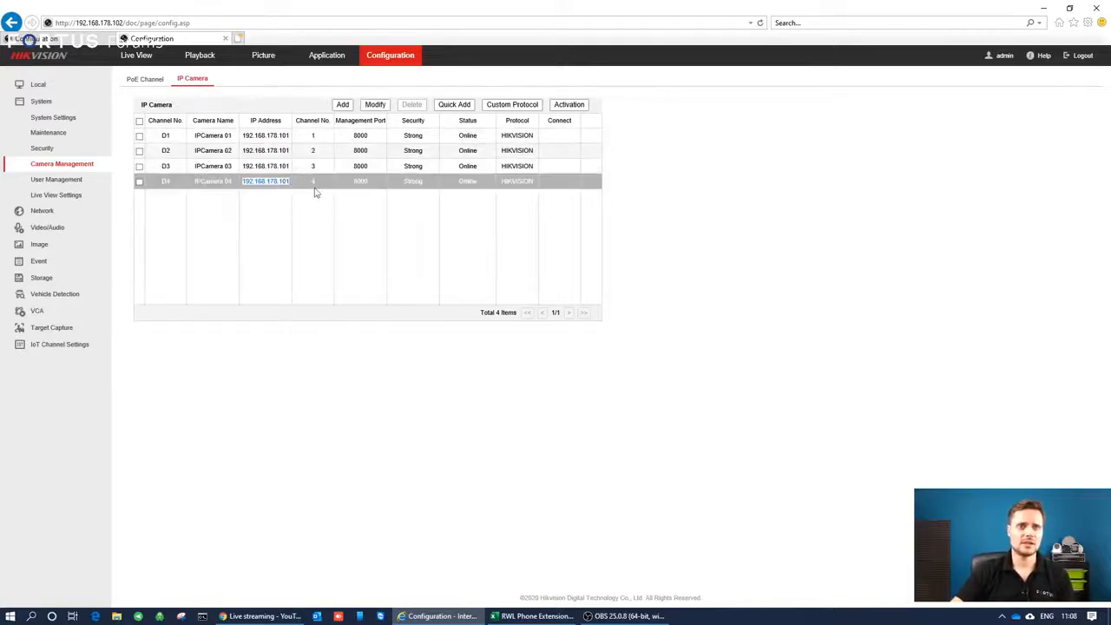
pyautogui.click(59, 39)
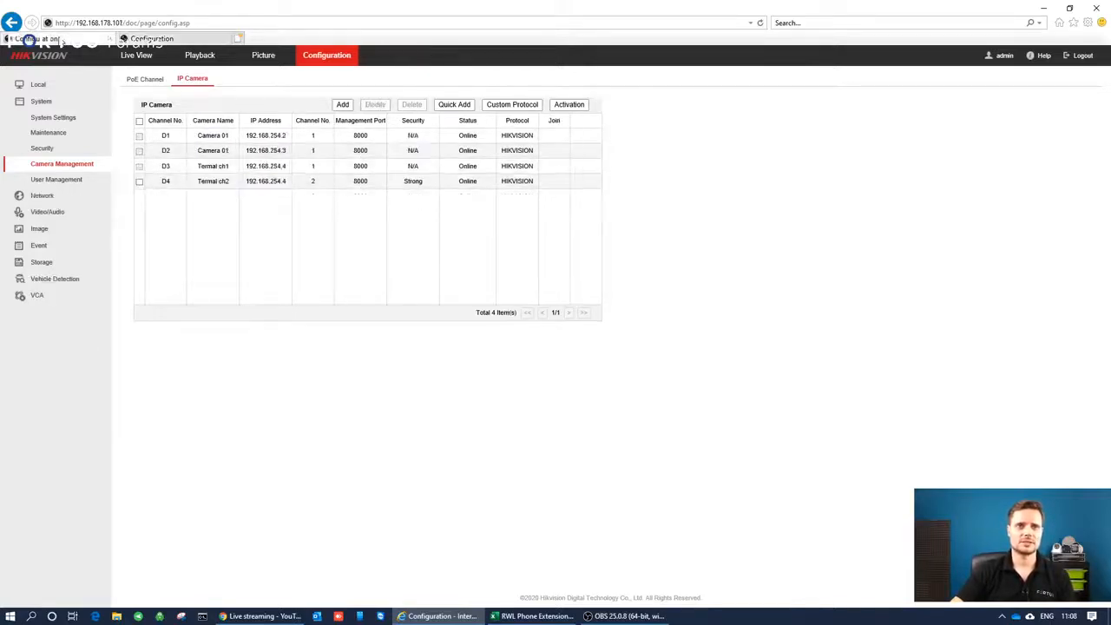
pyautogui.click(152, 39)
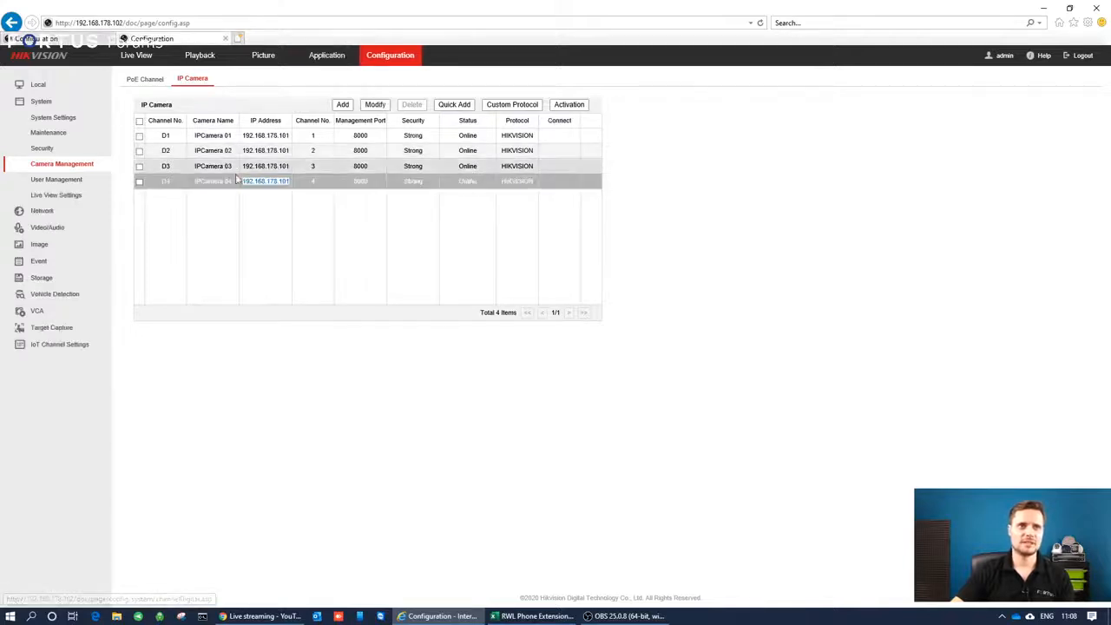
# Open NVR2's live view, start all four camera streams to check the images, and stop them again.
pyautogui.click(138, 57)
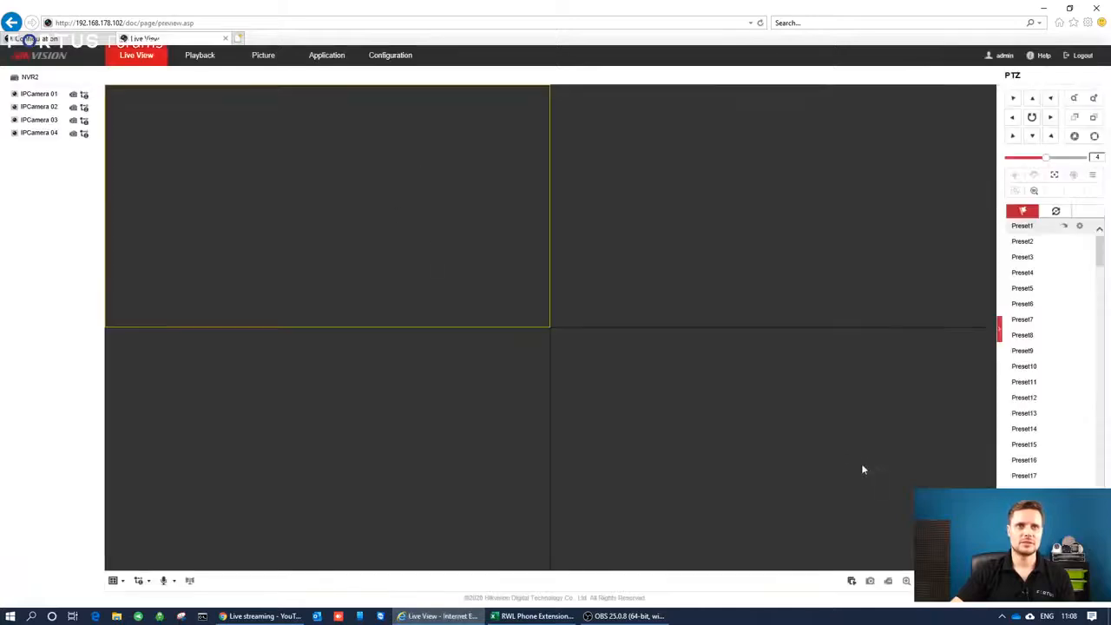
pyautogui.click(852, 581)
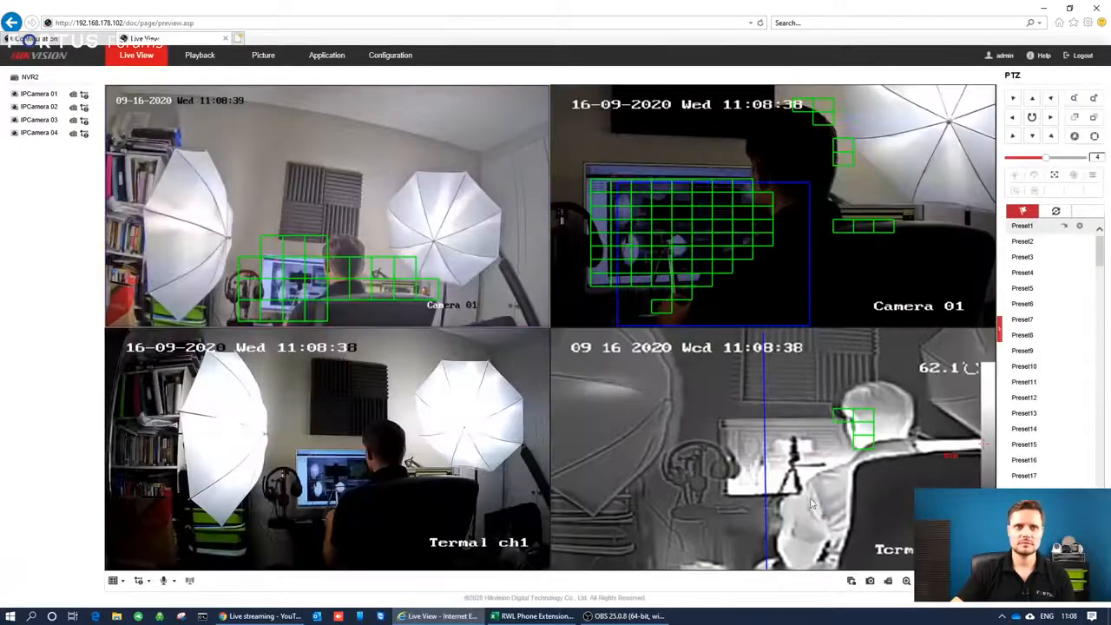
pyautogui.click(851, 584)
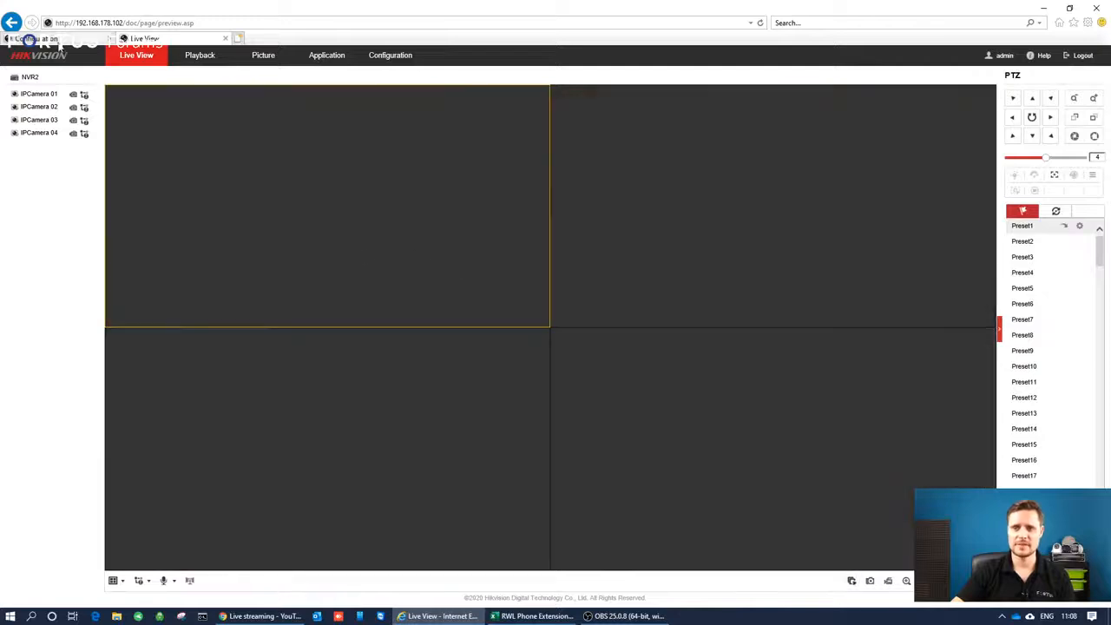
# In NVR1's camera management, start a new IP camera entry with NVR2's address 192.168.178.102.
pyautogui.click(54, 40)
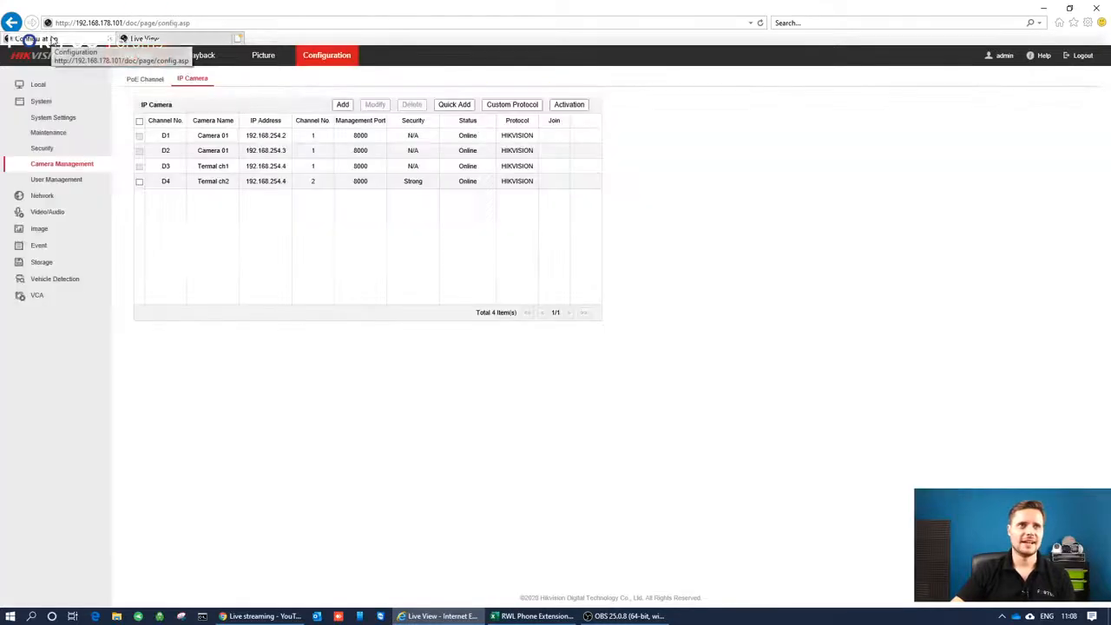
pyautogui.click(50, 132)
pyautogui.click(57, 164)
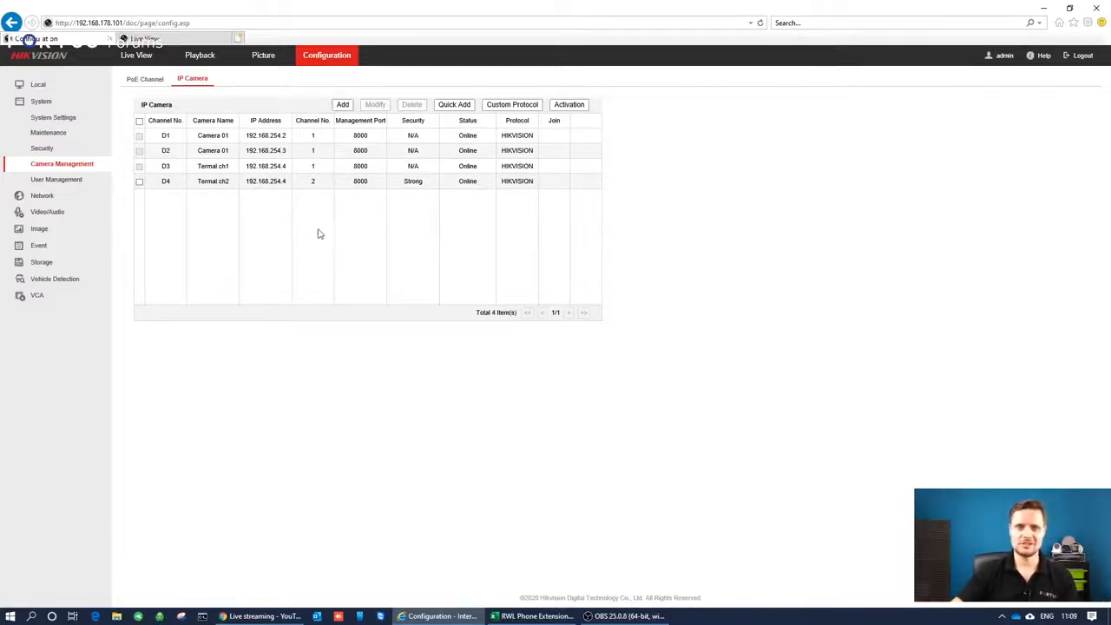
pyautogui.click(347, 106)
pyautogui.click(572, 277)
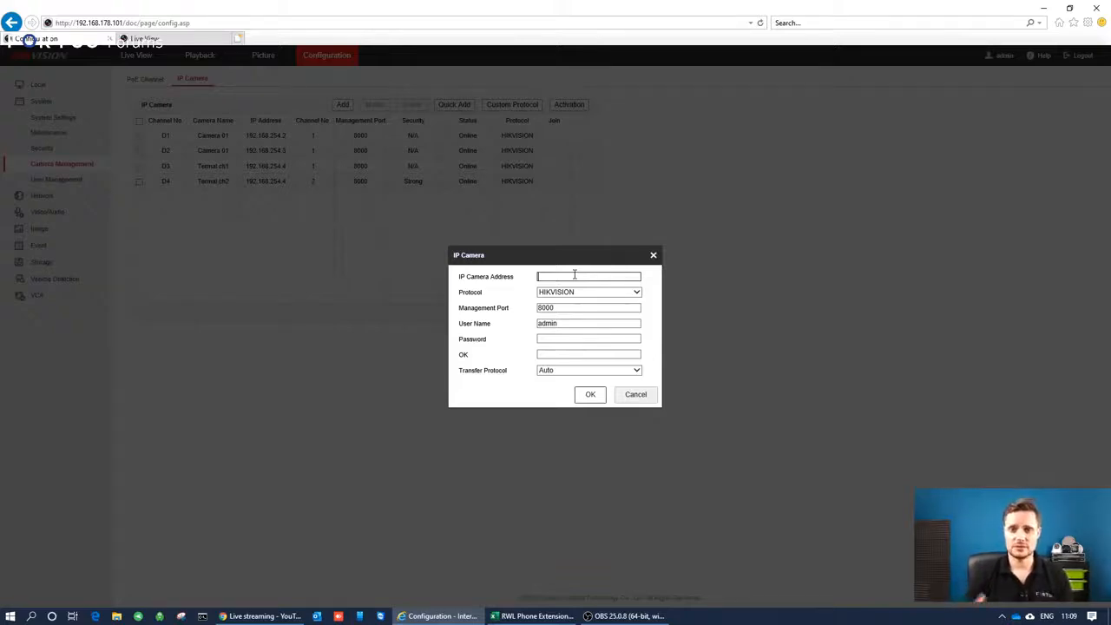
pyautogui.write('192')
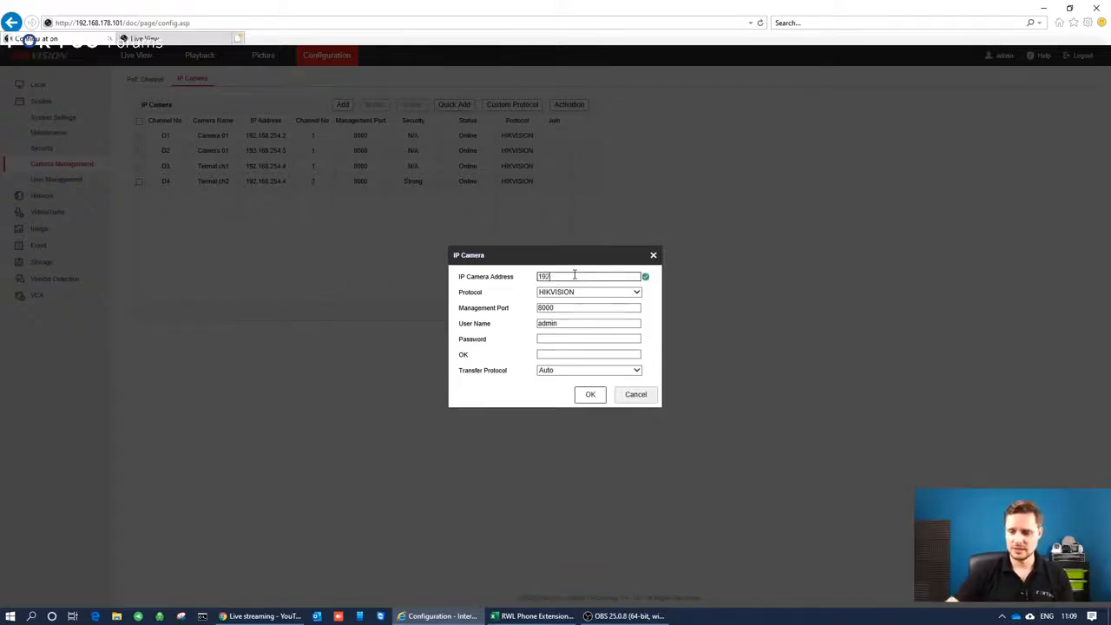
pyautogui.write('.168.178')
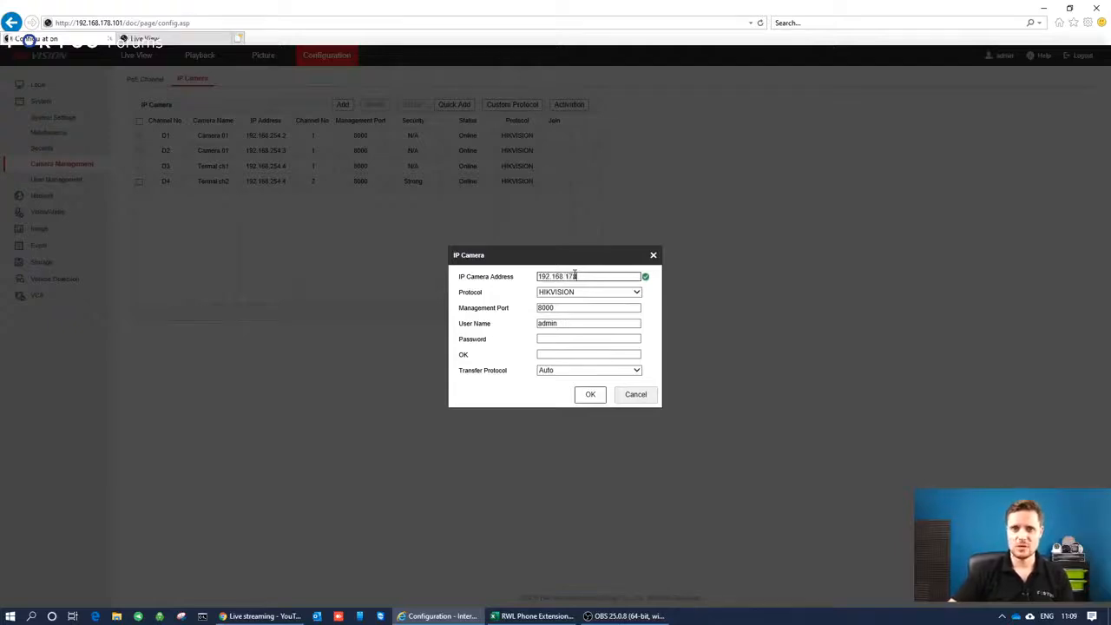
pyautogui.write('.102')
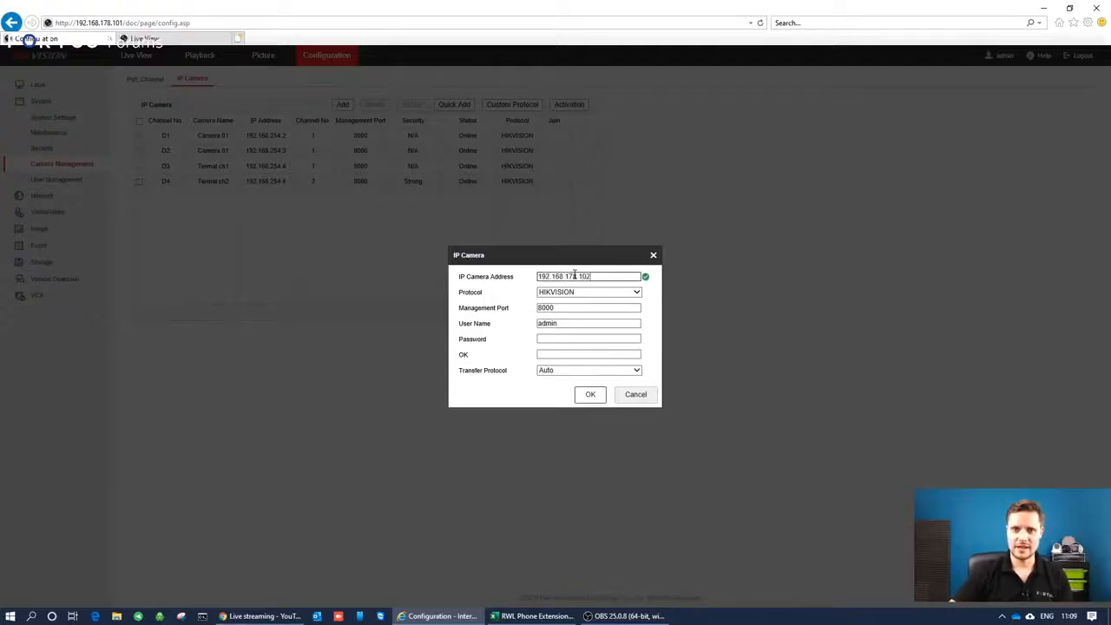
# Enter and confirm the admin account's password for NVR2 in the new IP camera entry and submit it.
pyautogui.click(557, 337)
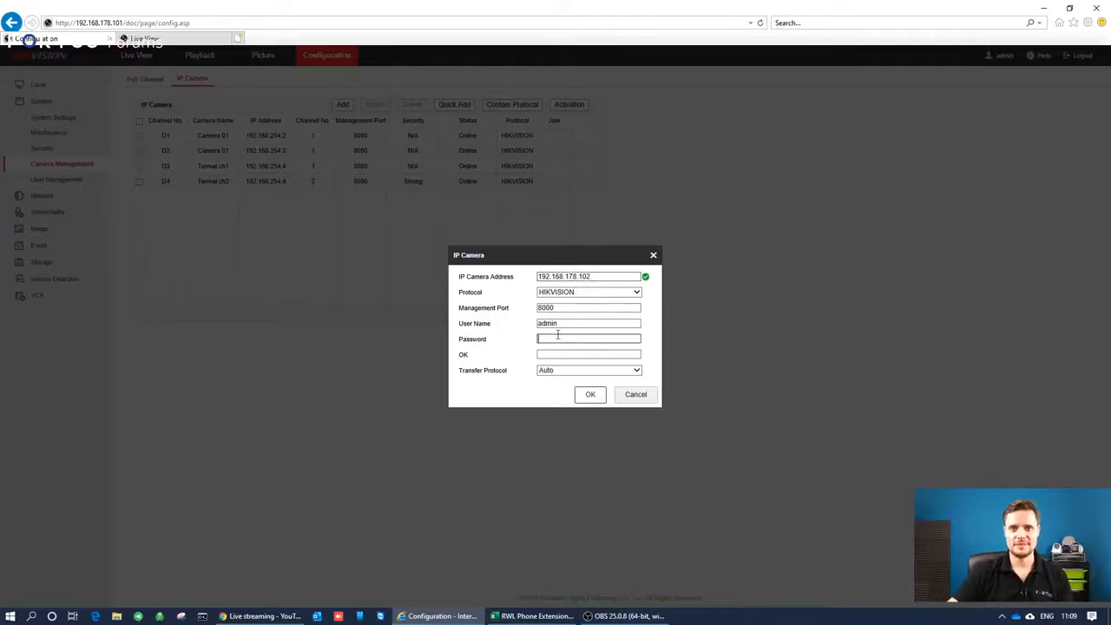
pyautogui.write('********')
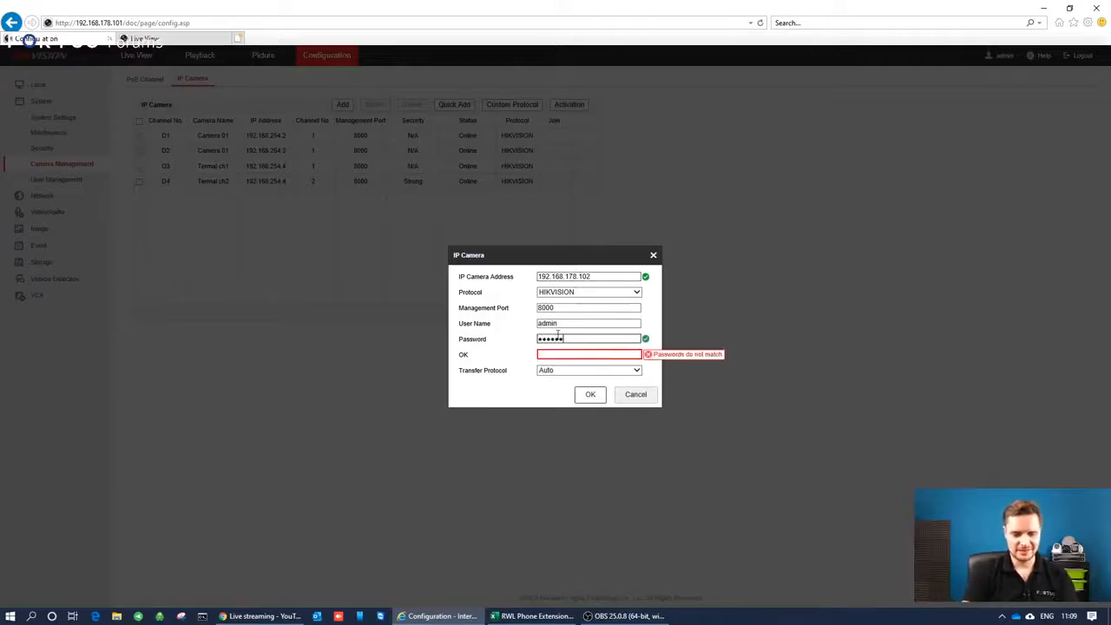
pyautogui.press('Tab')
pyautogui.write('********')
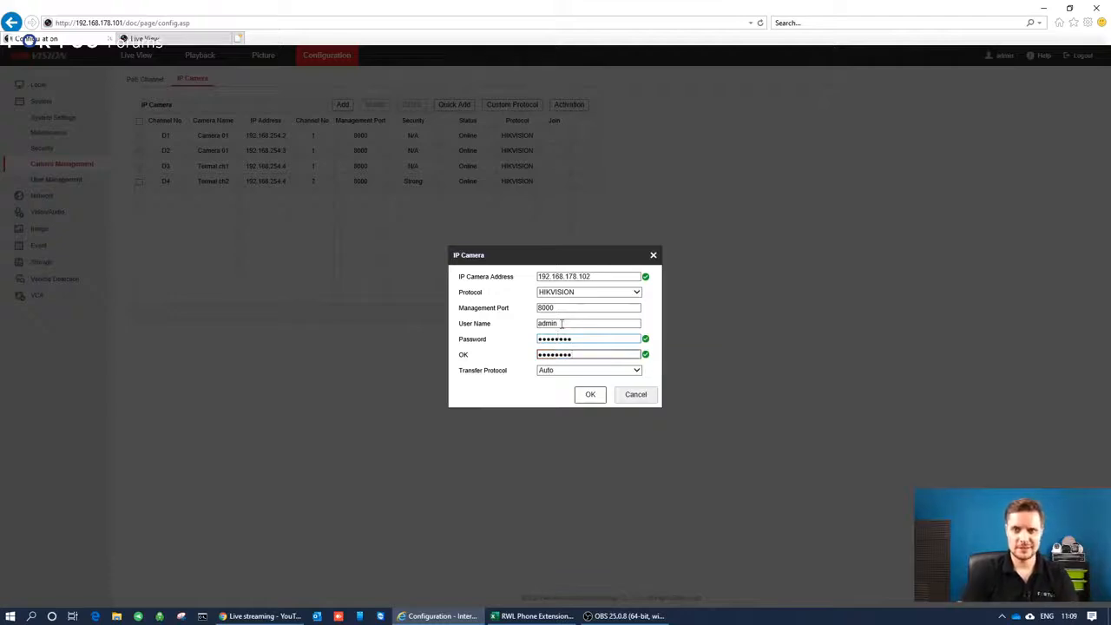
pyautogui.click(590, 395)
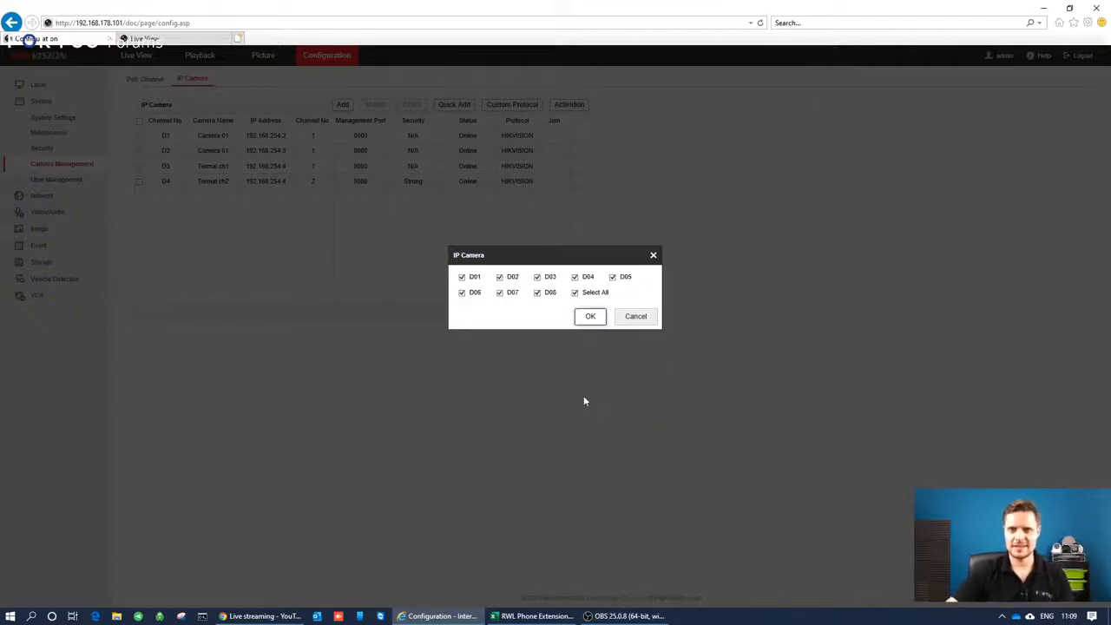
# Clear the selection of all channels, select only D01, D02, D03 and D04, and add them to NVR1.
pyautogui.click(575, 293)
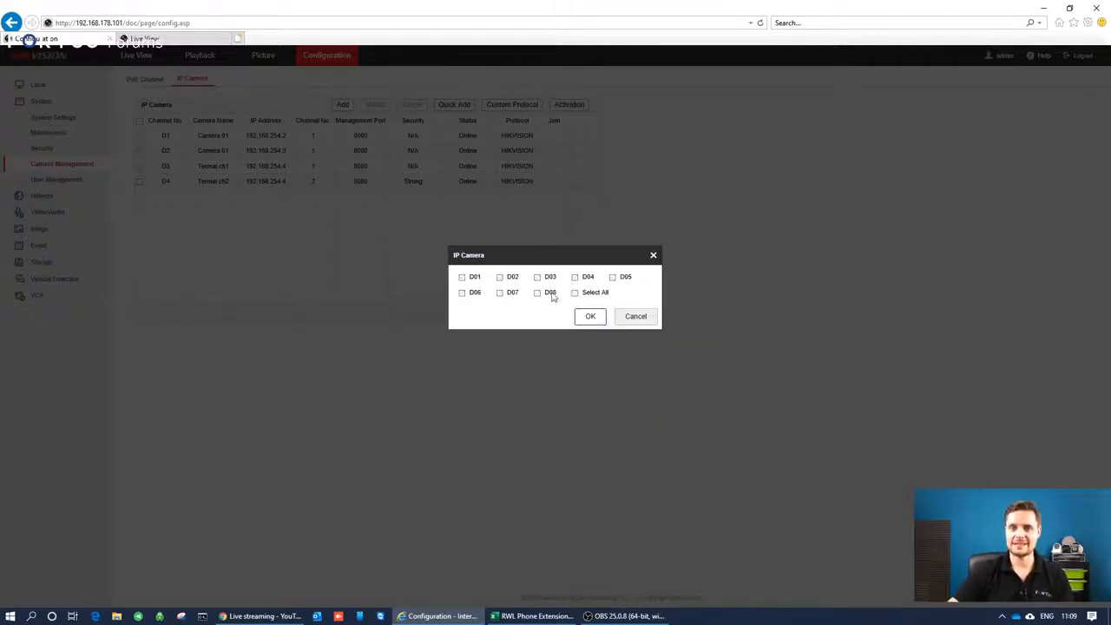
pyautogui.click(462, 278)
pyautogui.click(500, 279)
pyautogui.click(537, 278)
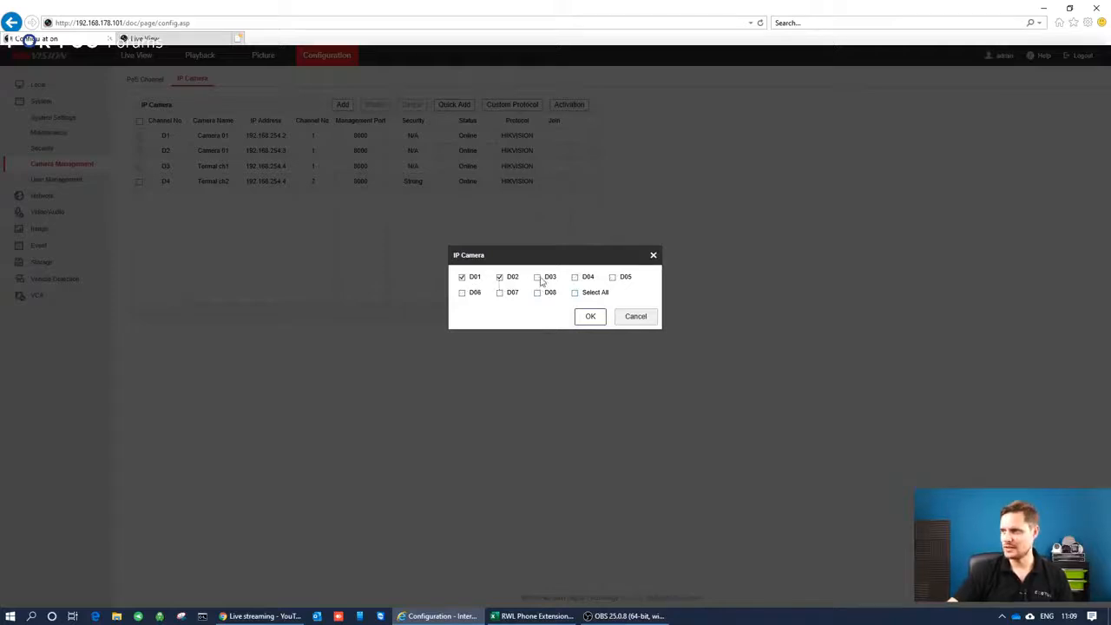
pyautogui.click(574, 277)
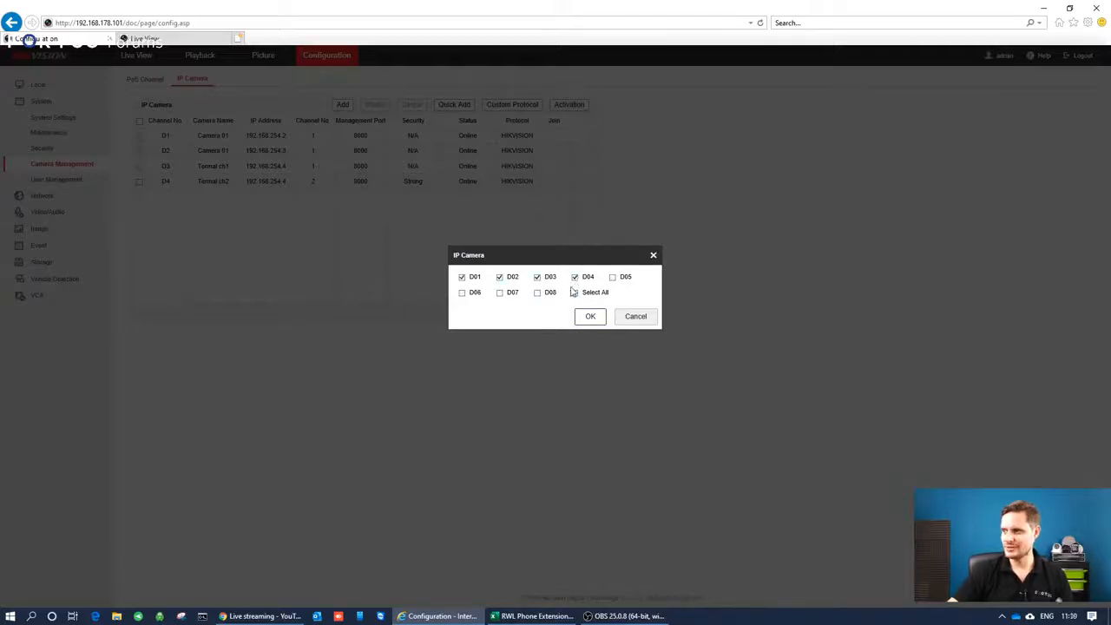
pyautogui.click(590, 316)
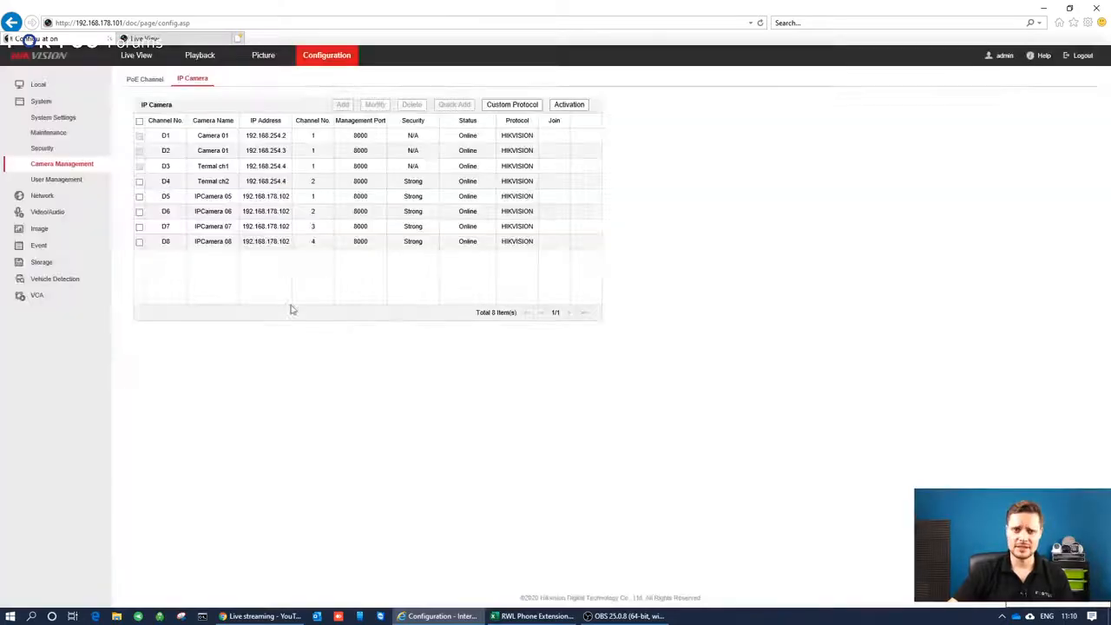
# Reload NVR1's IP camera list to check the added channels, and open NVR2's configuration.
pyautogui.click(55, 150)
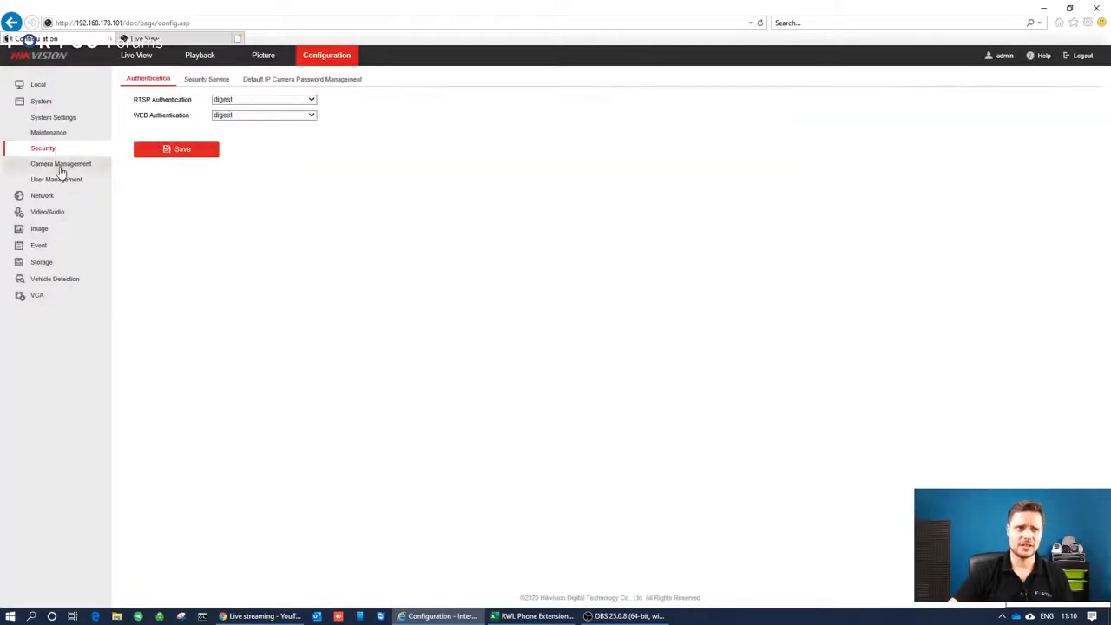
pyautogui.click(60, 165)
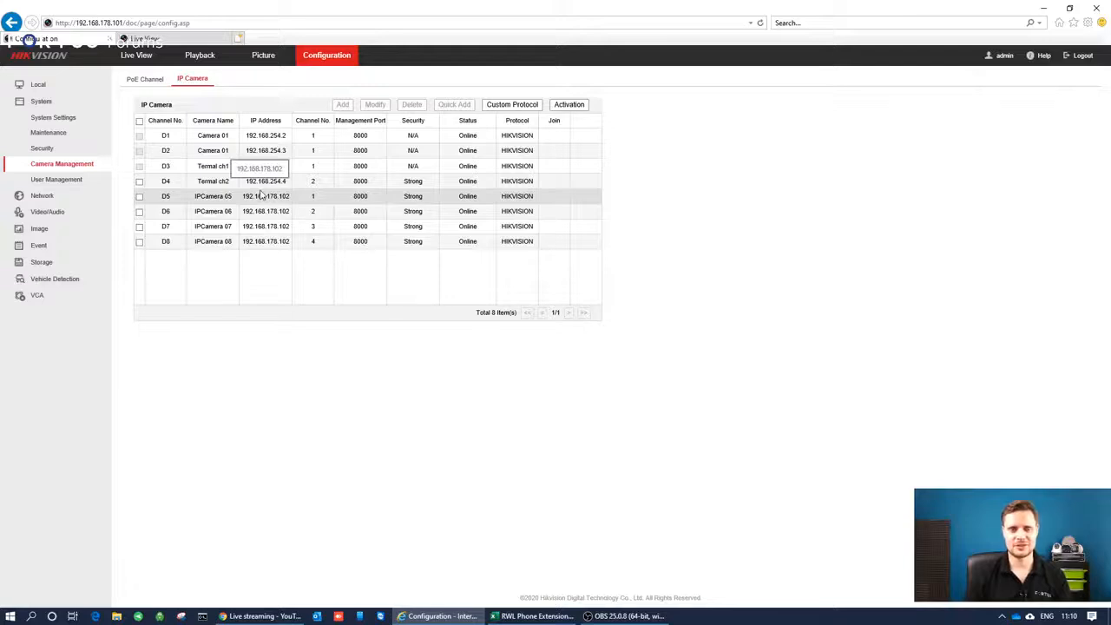
pyautogui.click(168, 43)
pyautogui.click(390, 57)
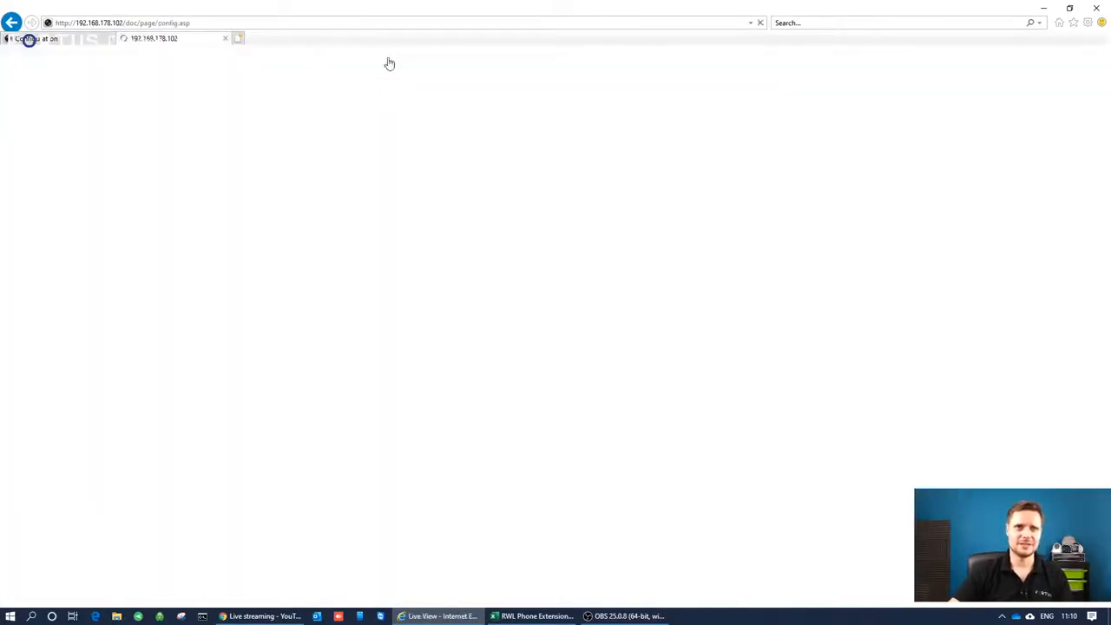